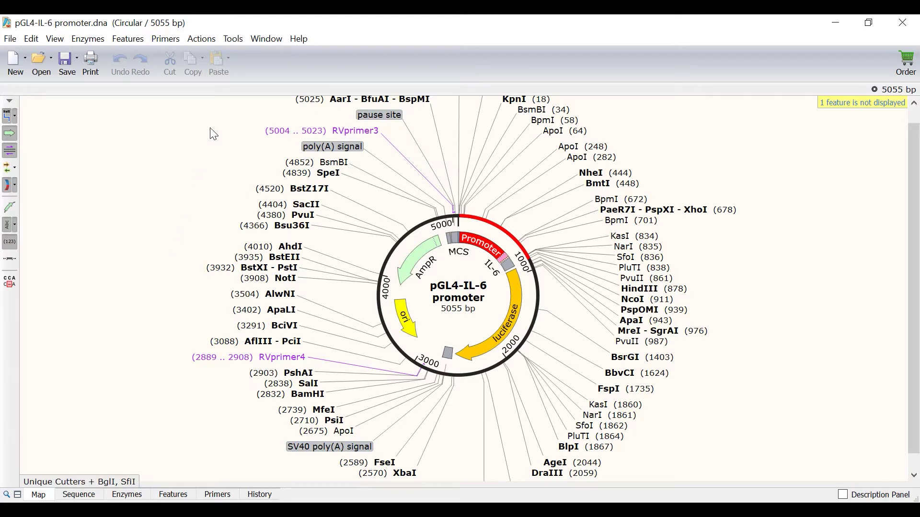
- Open SnapGene's Tools menu for the pGL4-IL-6 promoter plasmid
left_click(234, 39)
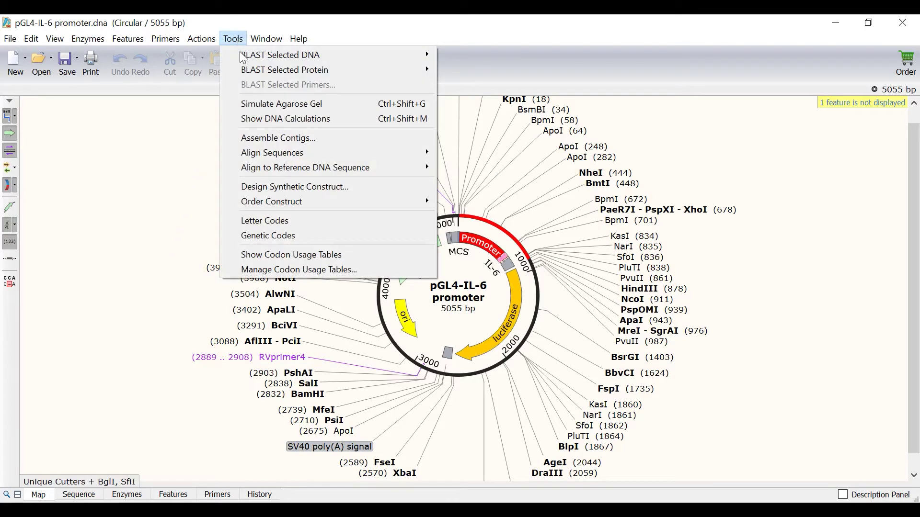
- Simulate an agarose gel with the supercoiled plasmid in lane 1, keeping 10 lanes
left_click(246, 105)
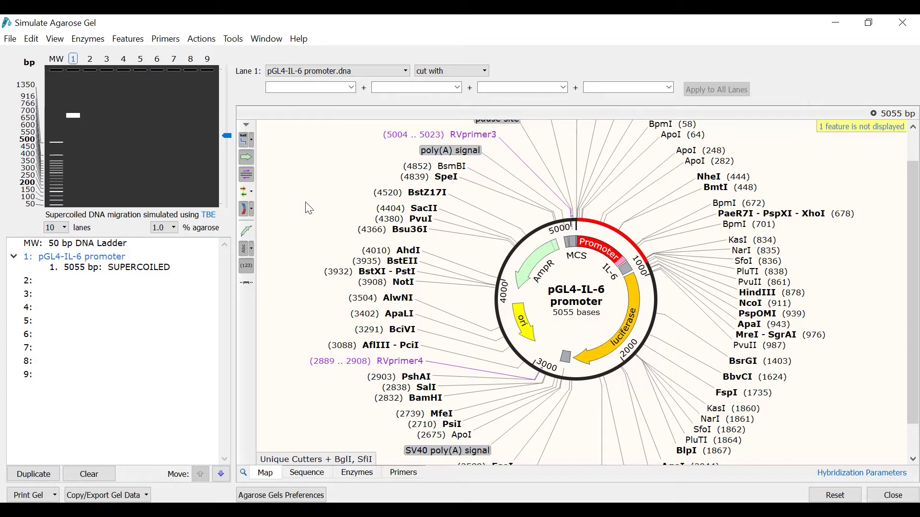
left_click(62, 228)
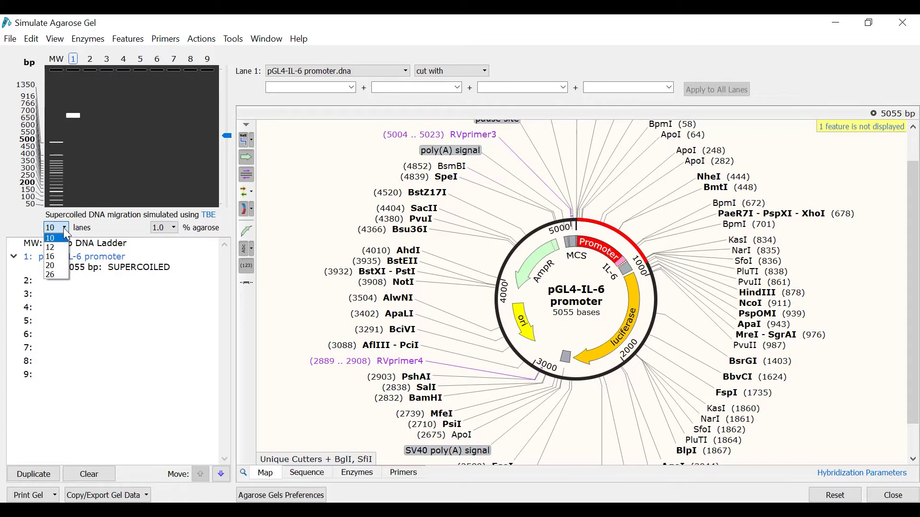
left_click(62, 240)
- Swap the MW row's 50 bp DNA Ladder for the Hi-Lo DNA Marker
left_click(93, 244)
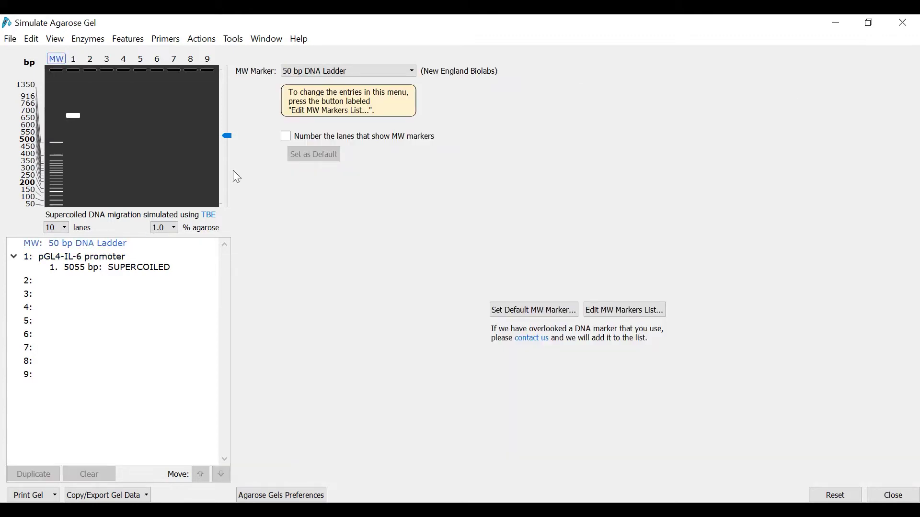
left_click(388, 72)
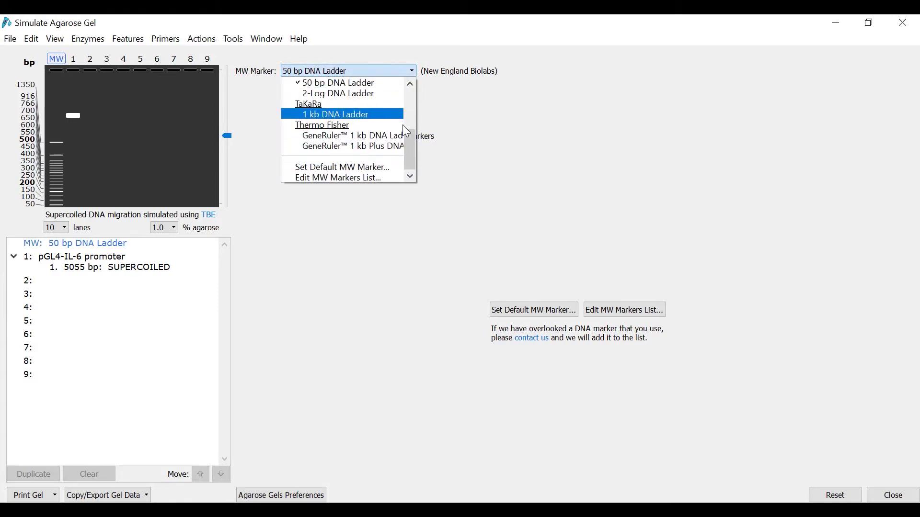
left_click_drag(407, 137, 407, 79)
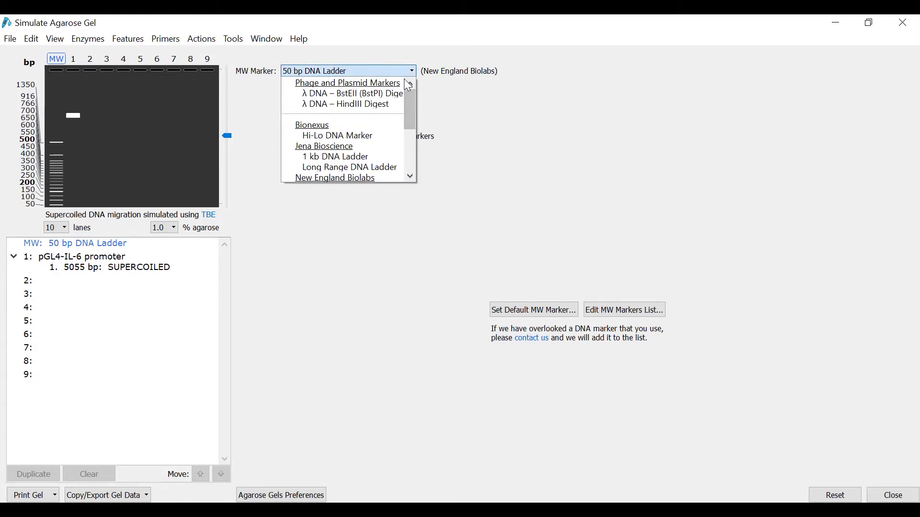
left_click(374, 139)
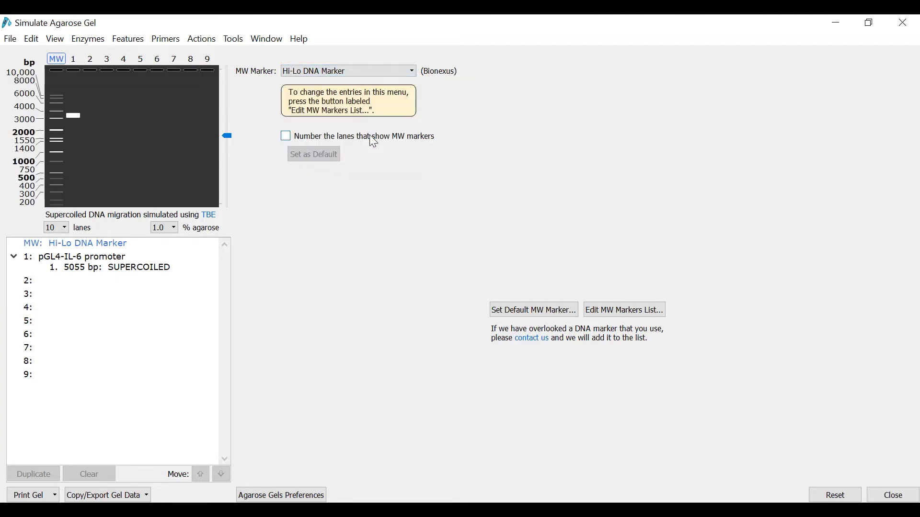
- Open and cancel the Edit MW Markers List unchanged, then reselect lane 1
left_click(409, 73)
left_click_drag(412, 102, 409, 154)
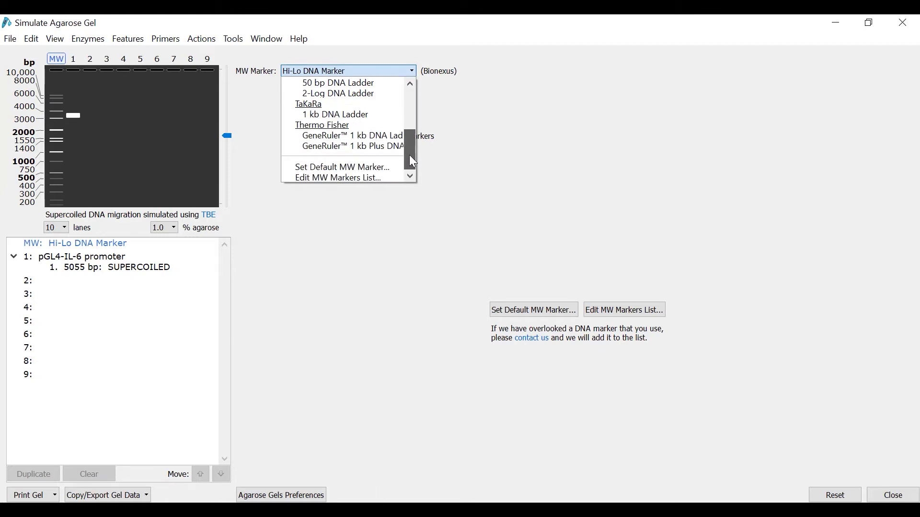
left_click(385, 179)
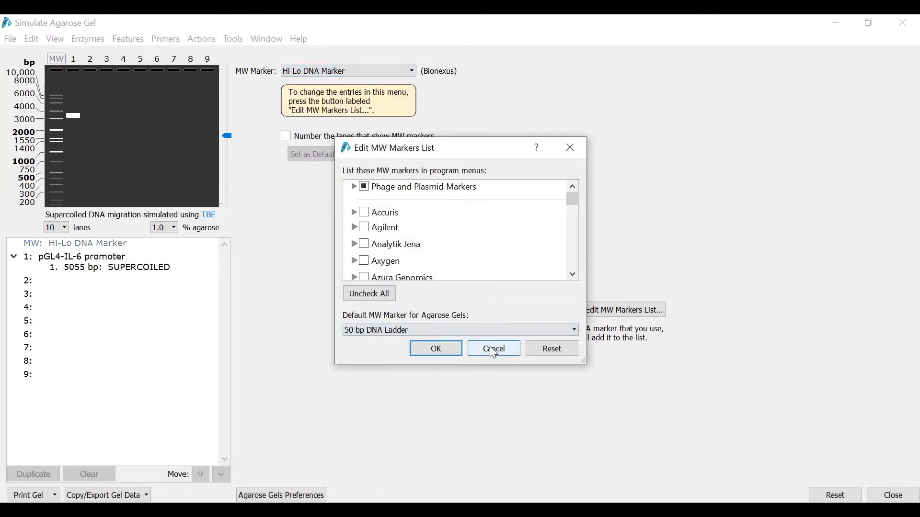
left_click(494, 350)
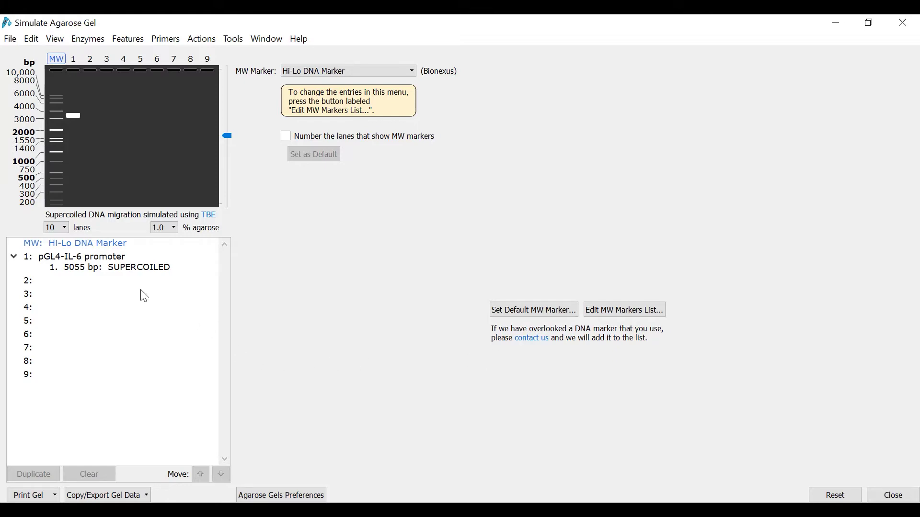
left_click(104, 264)
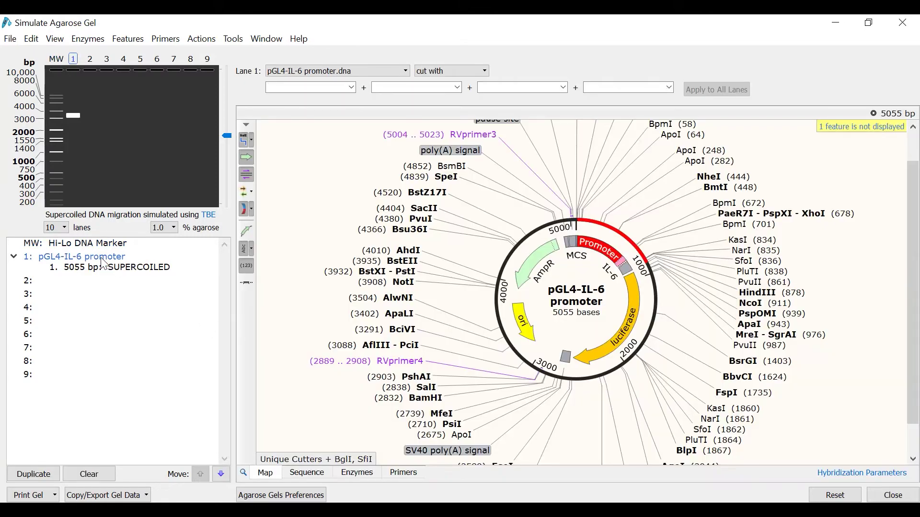
- Select lane 1's '5055 bp: SUPERCOILED' band to highlight it on the gel and map
left_click(168, 272)
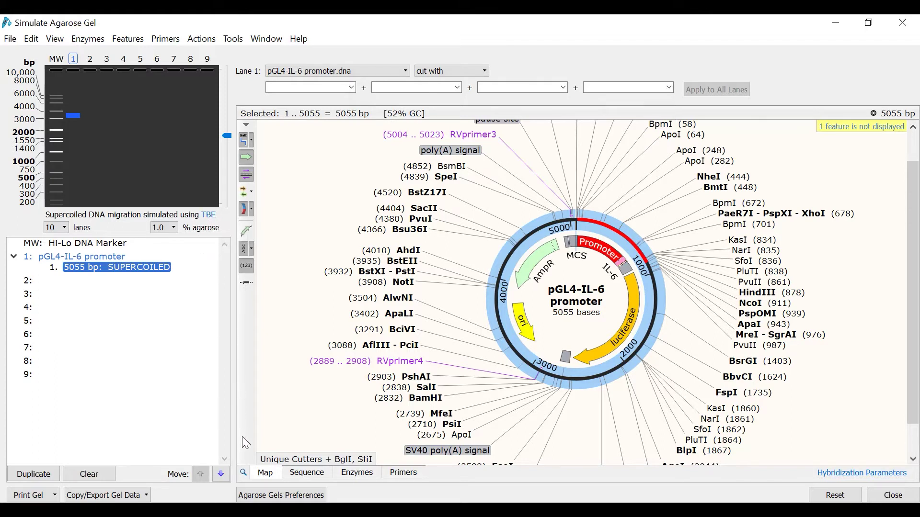
left_click(265, 496)
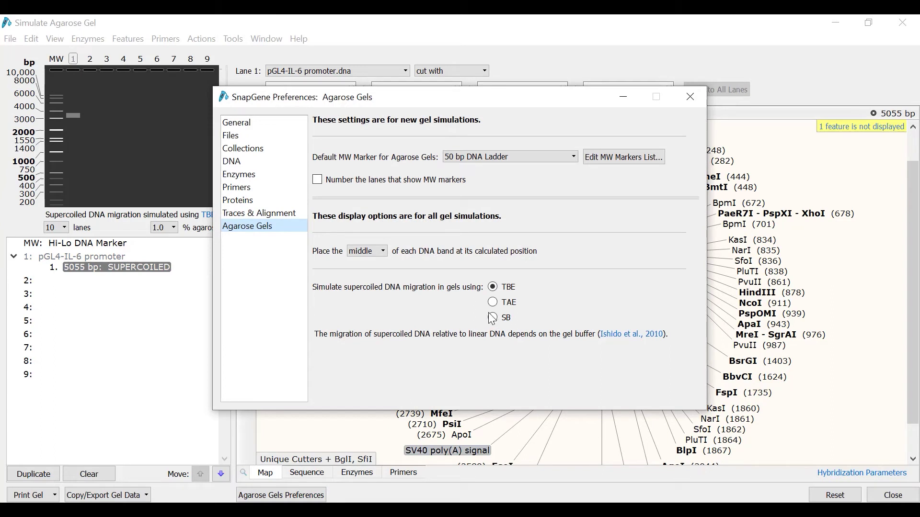
left_click(501, 307)
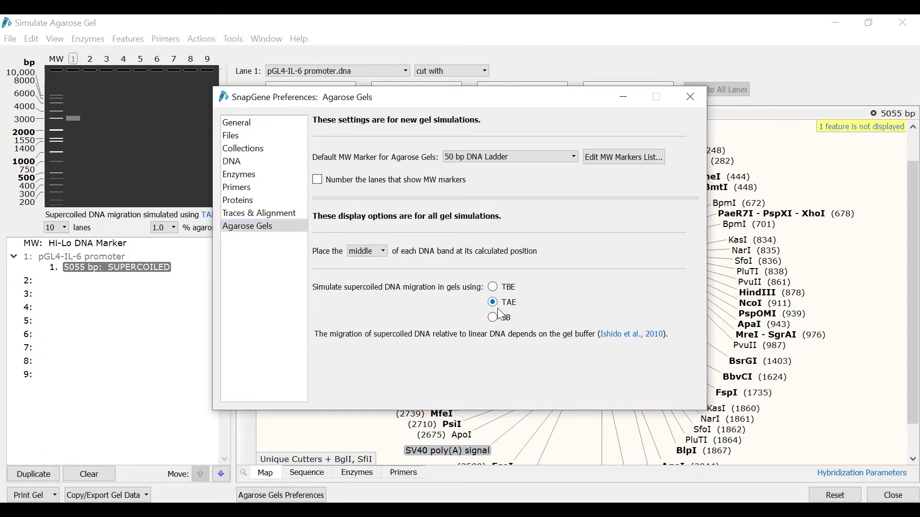
left_click(500, 322)
left_click(497, 290)
left_click(693, 99)
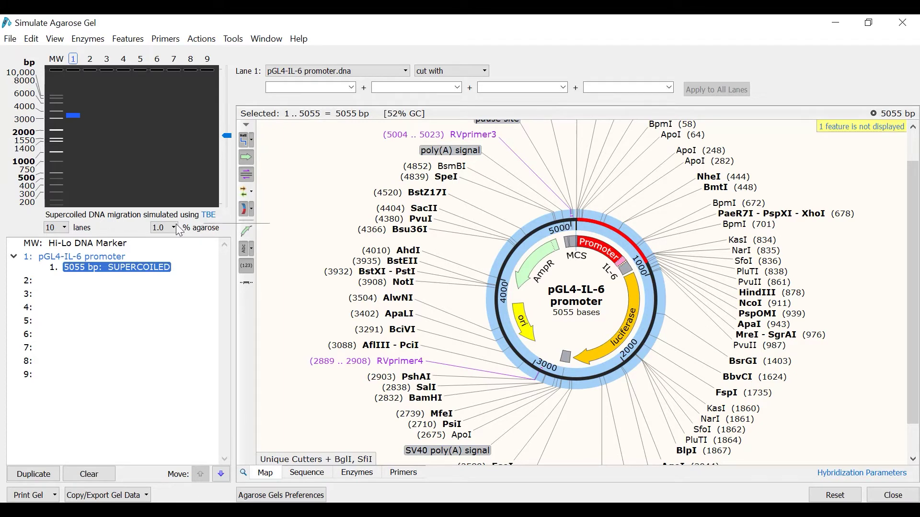
- Load pGL4-IL-6 promoter.dna into lane 2 and cut it with XhoI, giving a 5055 bp band
left_click(31, 286)
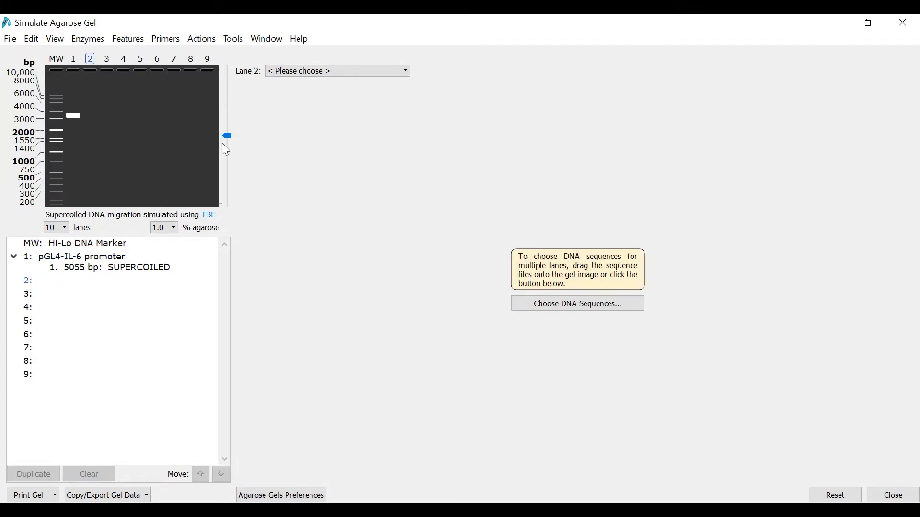
left_click(325, 71)
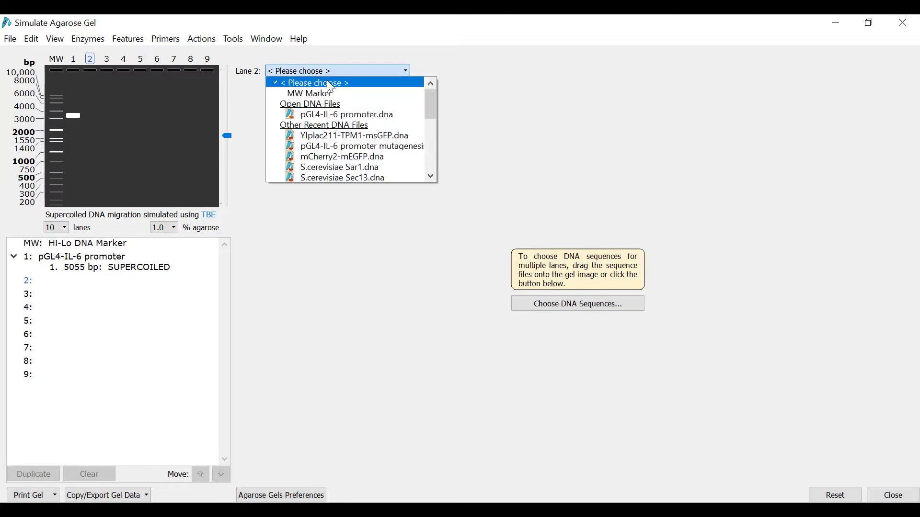
left_click(372, 115)
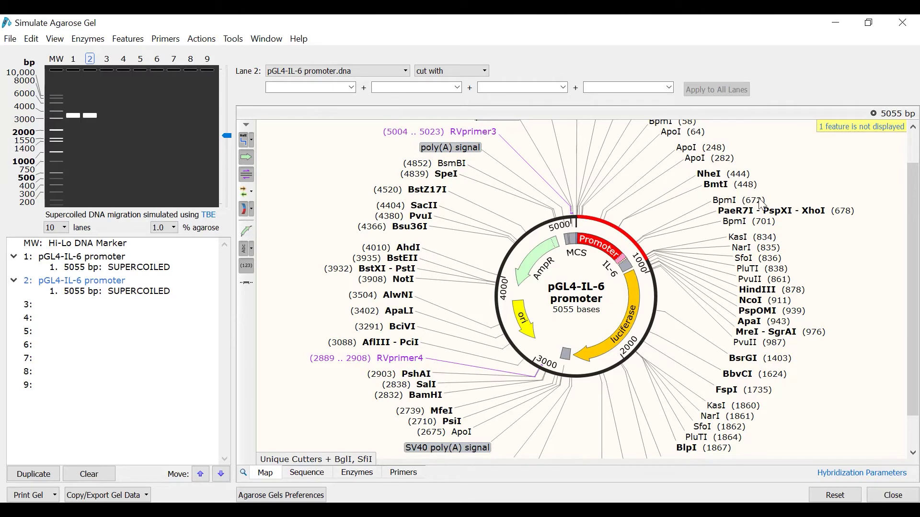
left_click(820, 214)
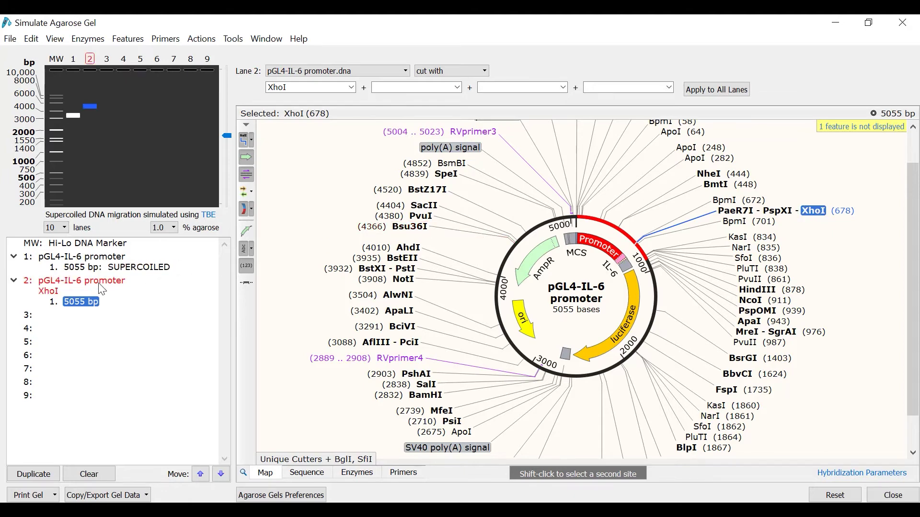
left_click(29, 318)
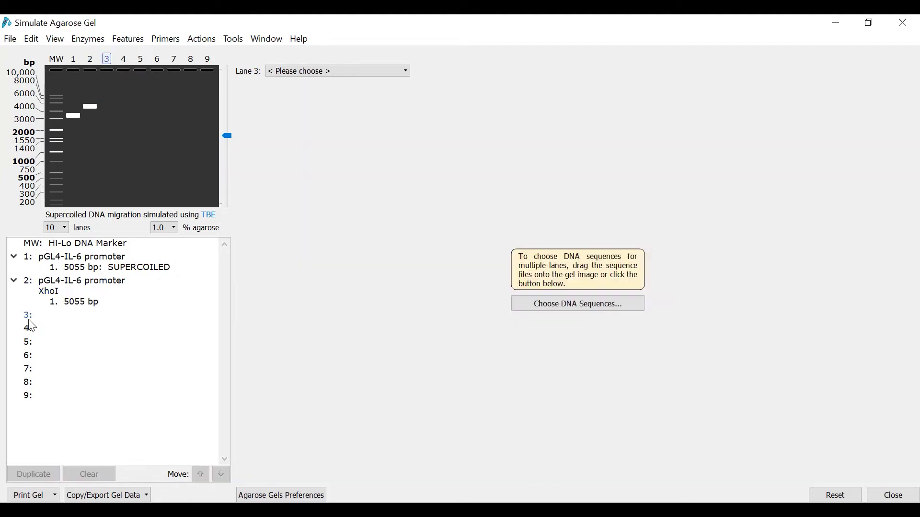
- Load pGL4-IL-6 promoter.dna into lane 3, digested with XhoI, HindIII and BamHI (2901, 1954, 200 bp)
left_click(334, 71)
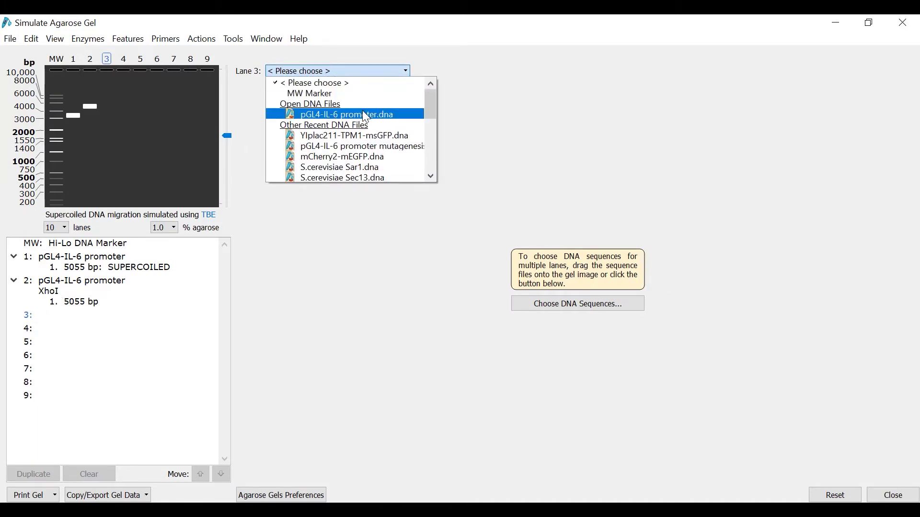
left_click(363, 112)
left_click(416, 87)
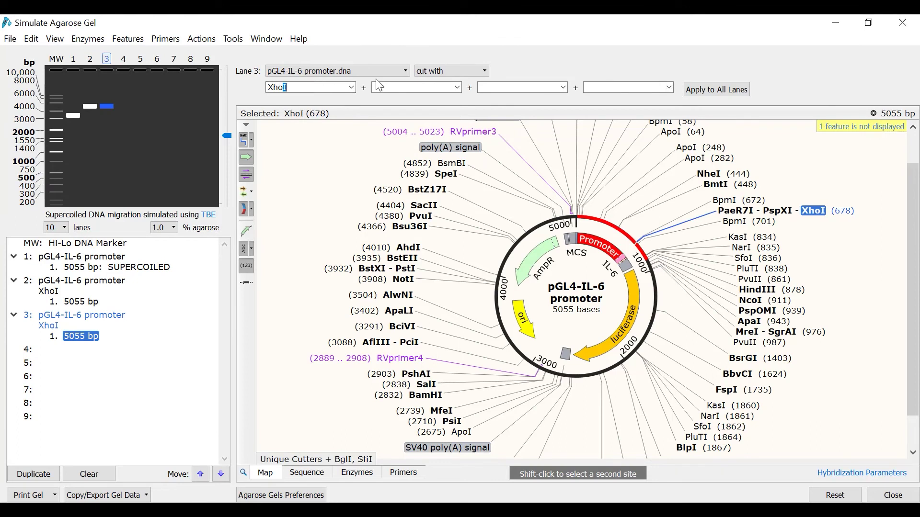
type("HindIII")
left_click(487, 88)
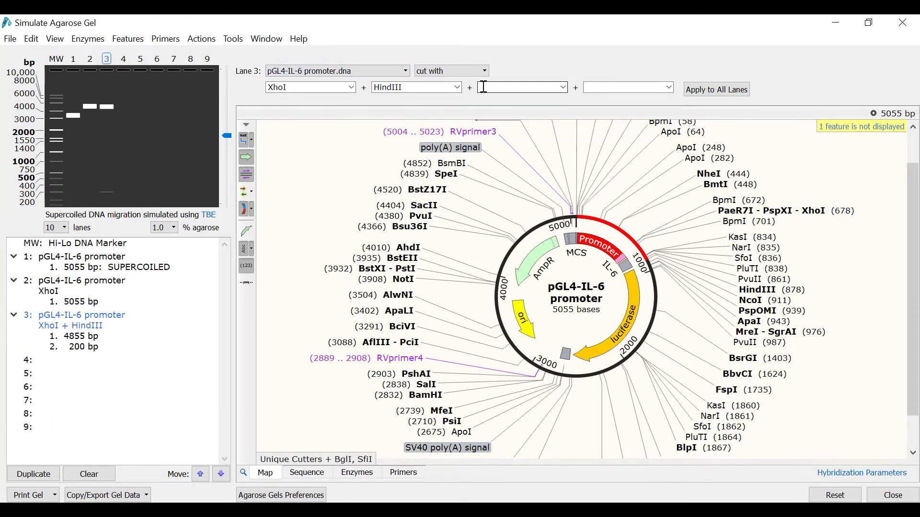
type("BamHI")
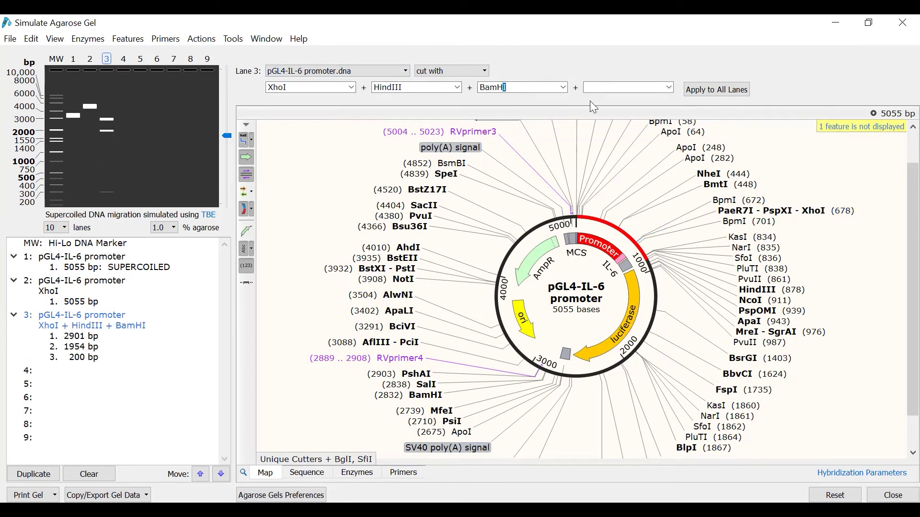
left_click(603, 90)
mouse_move(85, 360)
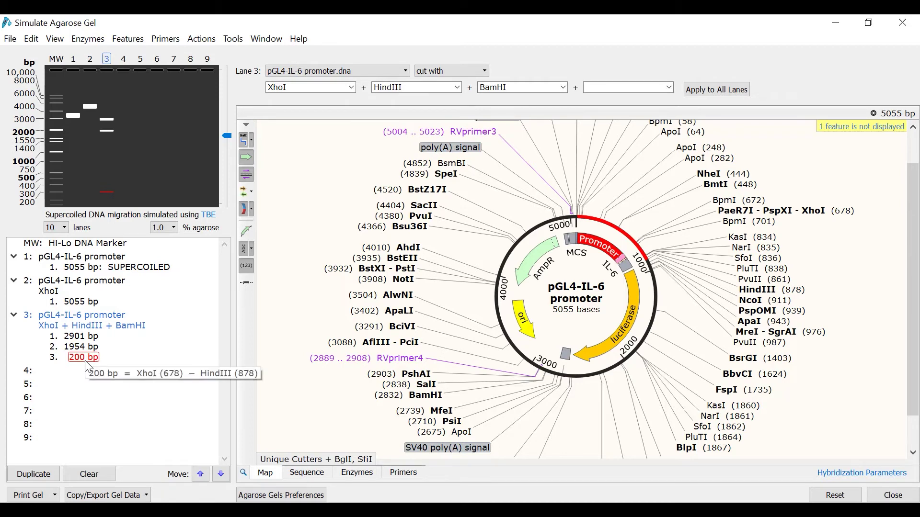
left_click(91, 340)
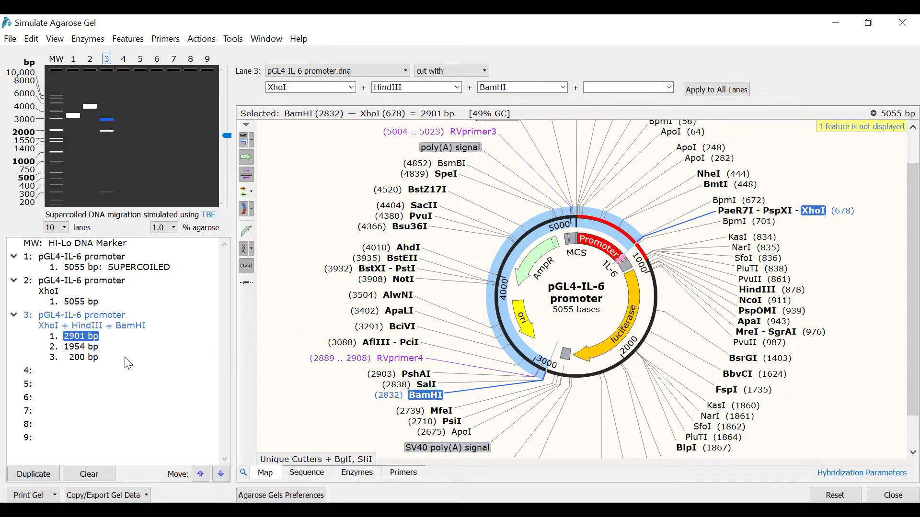
- Put Sec13 PCR.dna in lane 4, select the Sec 13 feature and hide enzyme sites
left_click(29, 372)
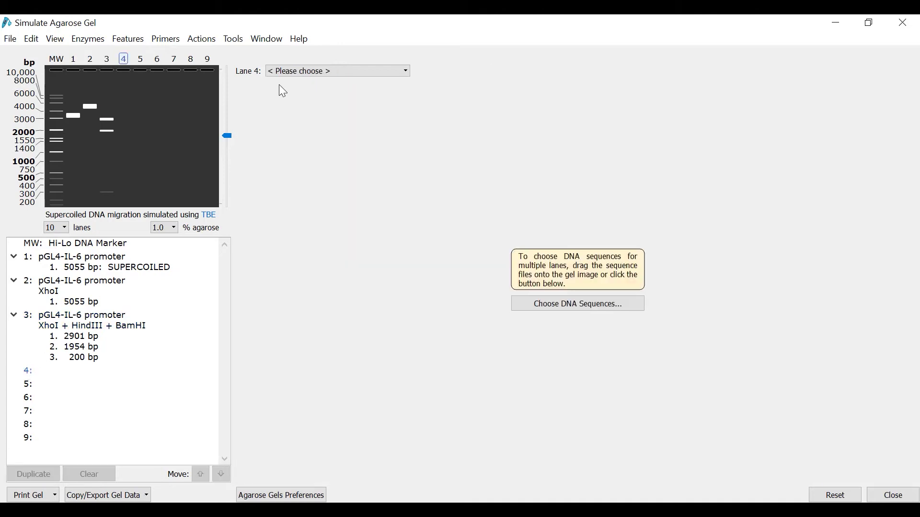
left_click(325, 71)
left_click_drag(432, 114, 430, 141)
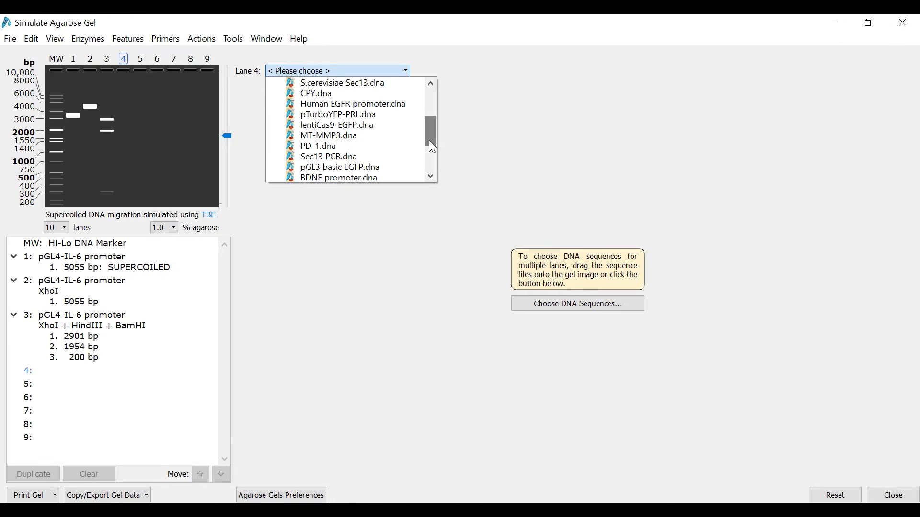
left_click(407, 157)
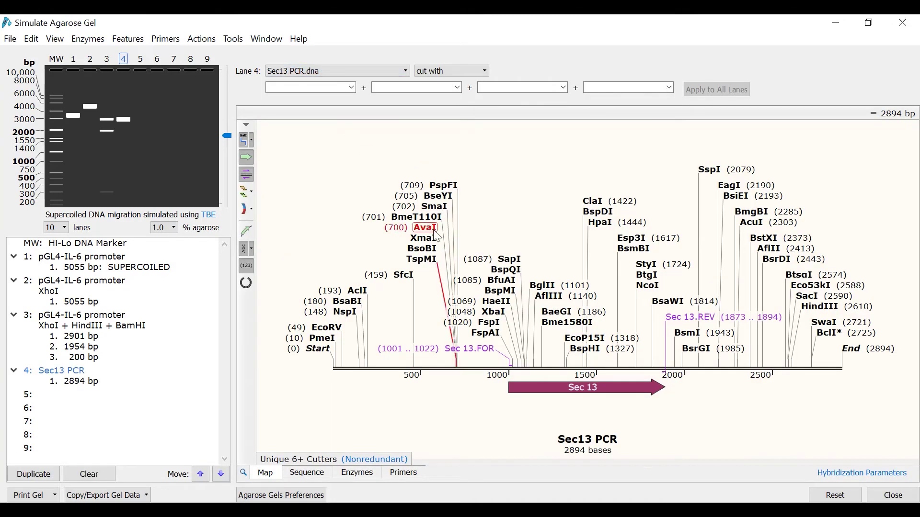
left_click(539, 393)
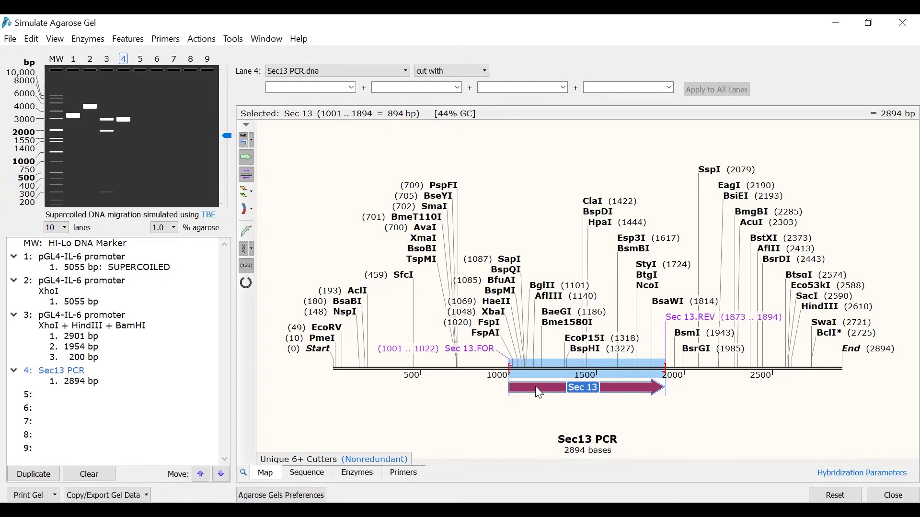
left_click(245, 146)
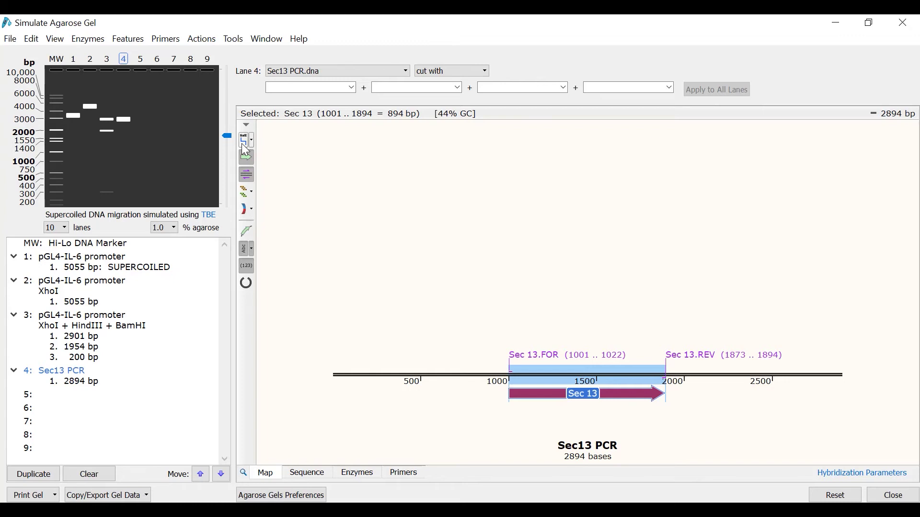
- Make lane 4 a PCR with Sec 13.FOR and Sec 13.REV (894 bp), keeping 1.0% agarose
left_click(455, 75)
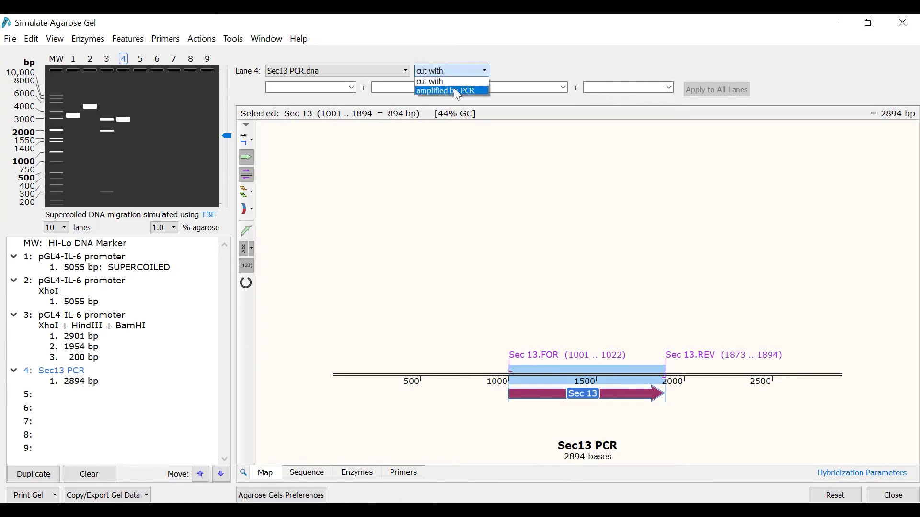
left_click(458, 92)
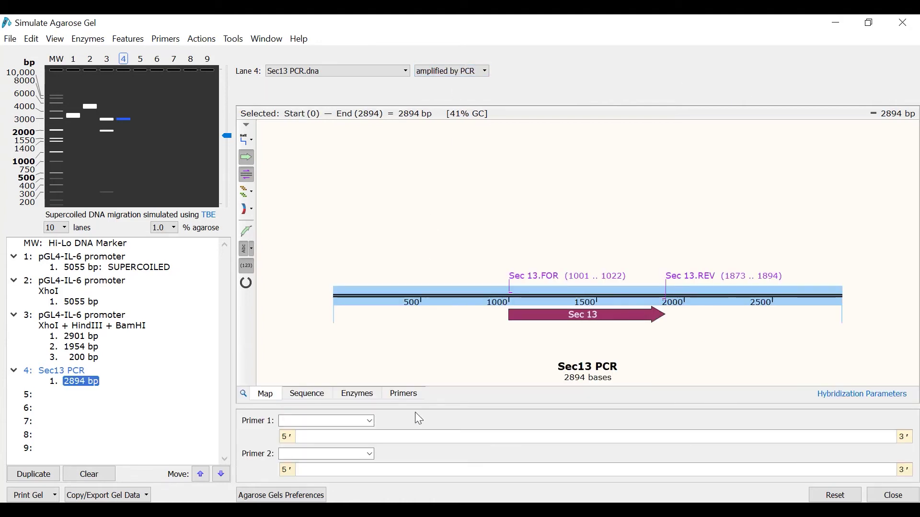
left_click(370, 421)
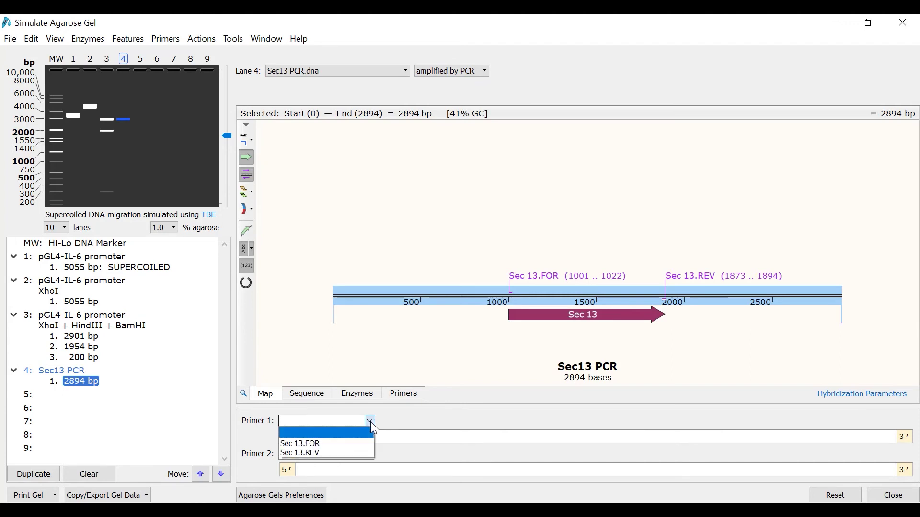
left_click(370, 422)
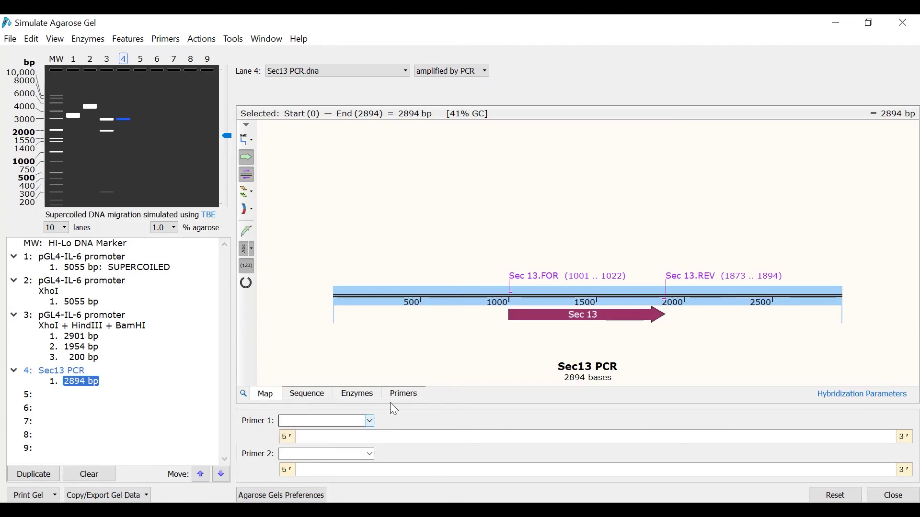
left_click(533, 279)
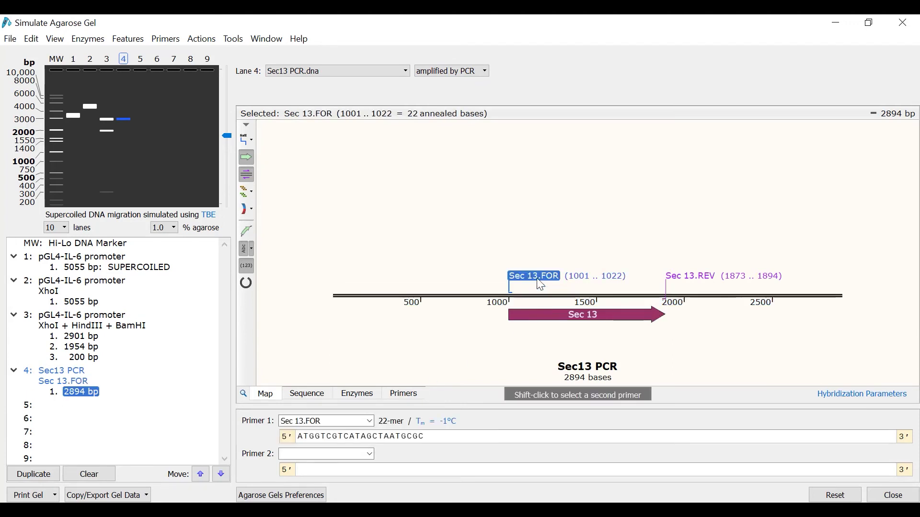
left_click(689, 279, "shift")
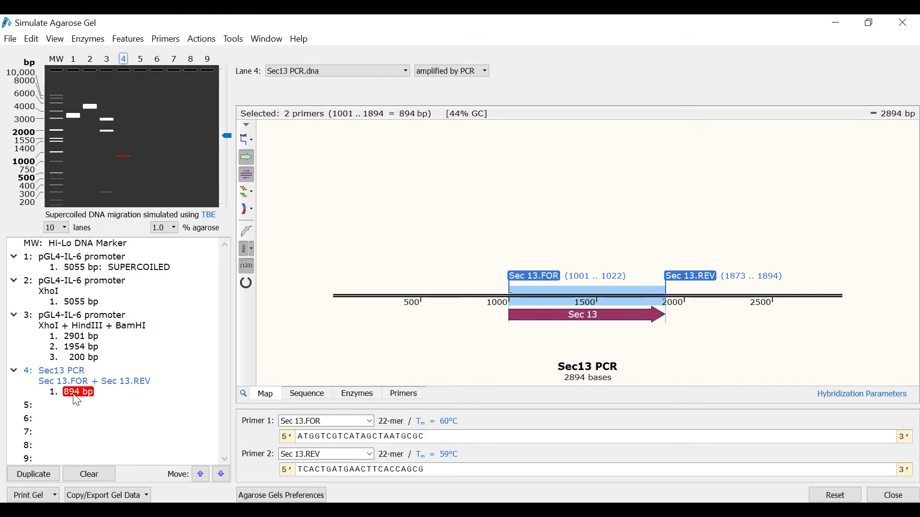
left_click(165, 229)
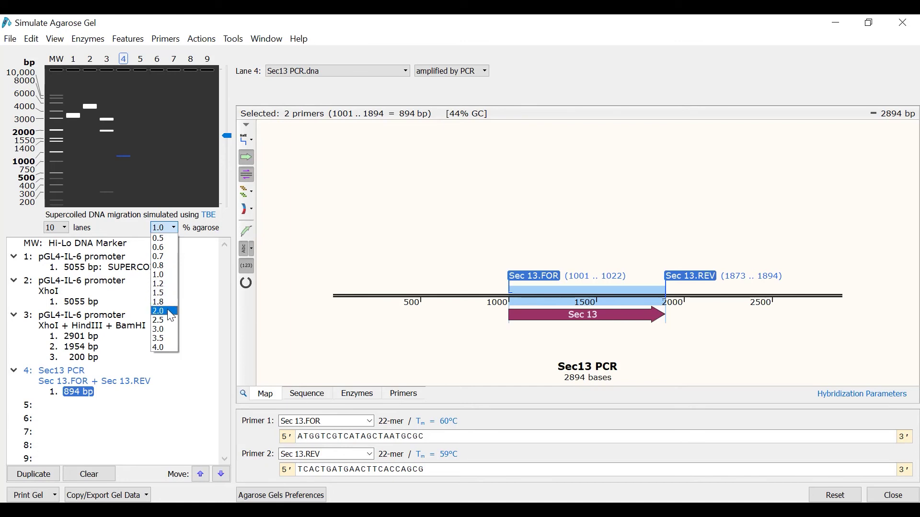
left_click(165, 277)
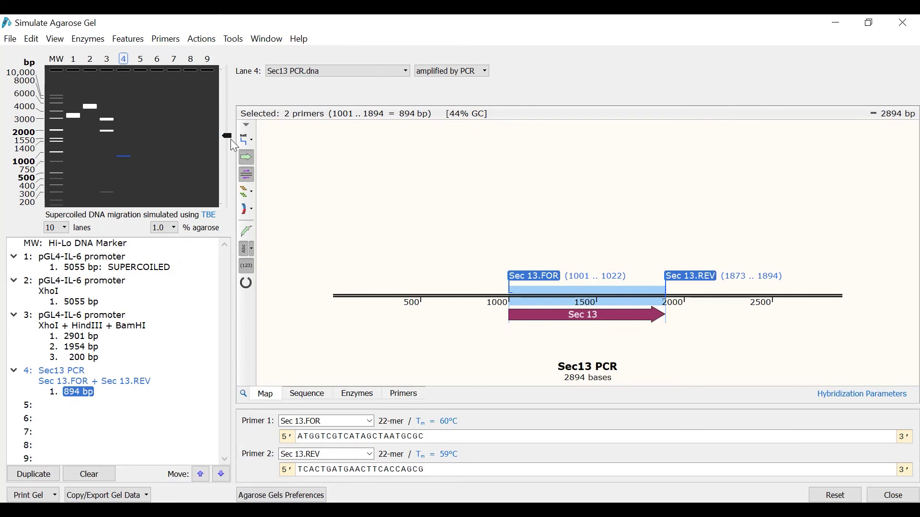
- Copy the gel image via Copy/Export Gel Data and paste it into the blank Word document
mouse_move(232, 140)
left_mouse_down()
mouse_move(226, 172)
mouse_move(224, 93)
mouse_move(228, 139)
left_mouse_up()
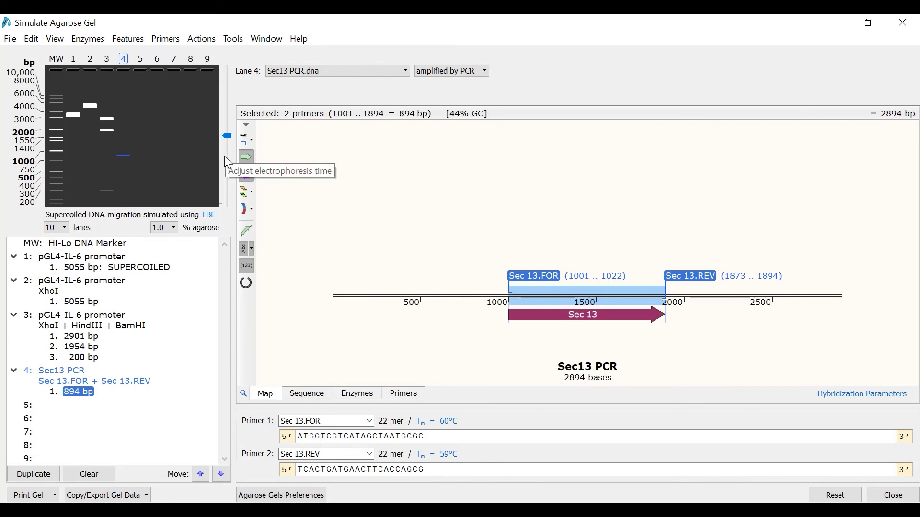
left_click(56, 498)
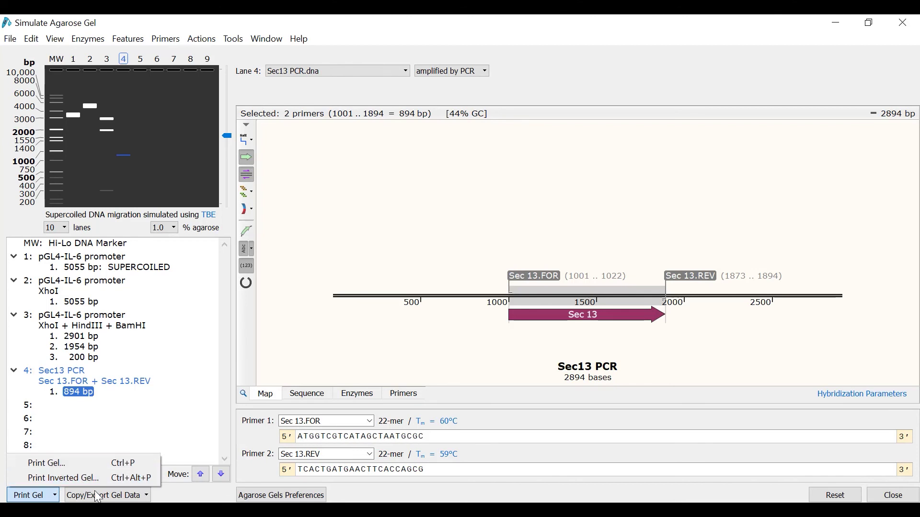
left_click(142, 499)
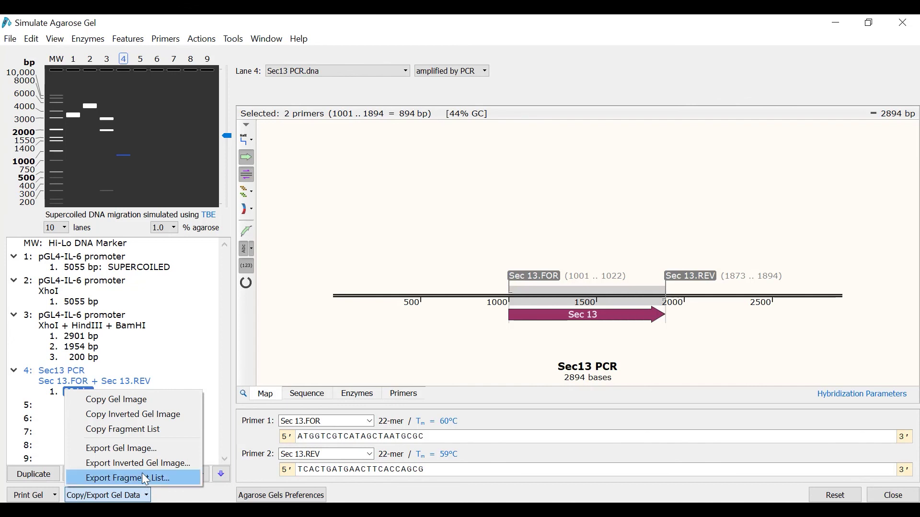
left_click(158, 404)
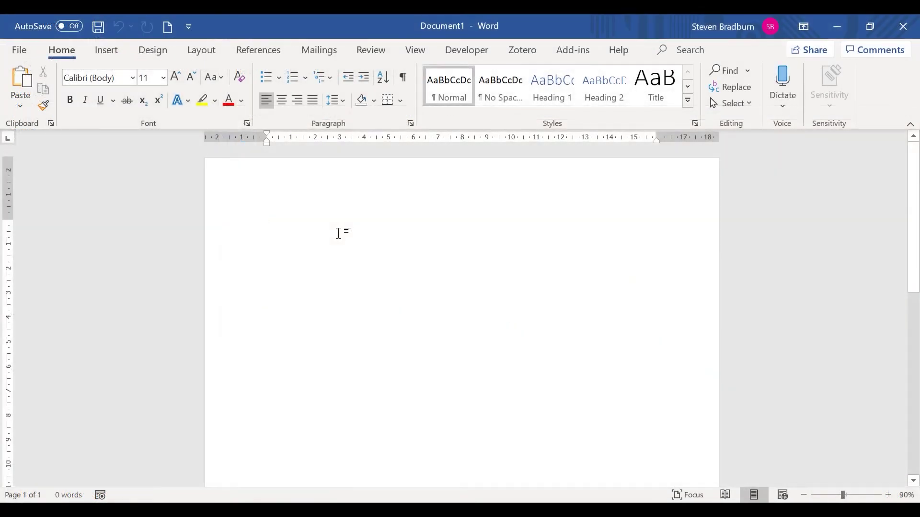
right_click(339, 233)
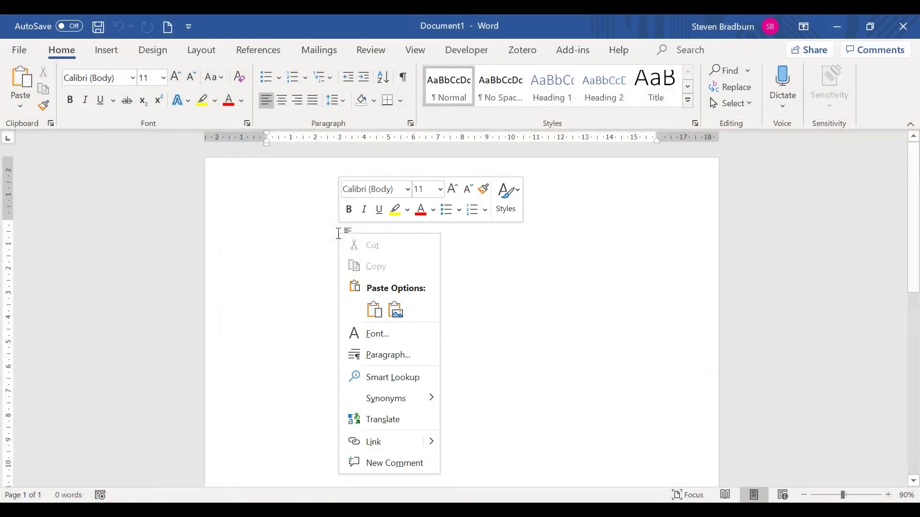
left_click(373, 310)
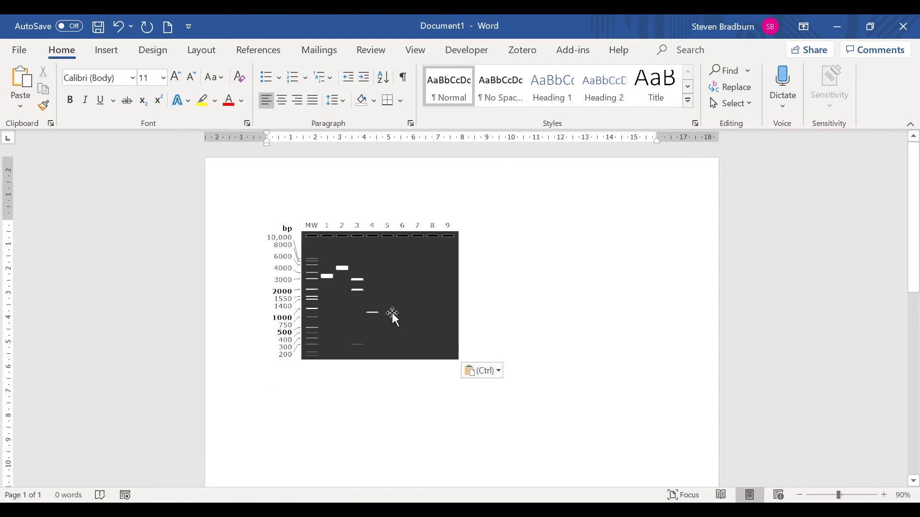